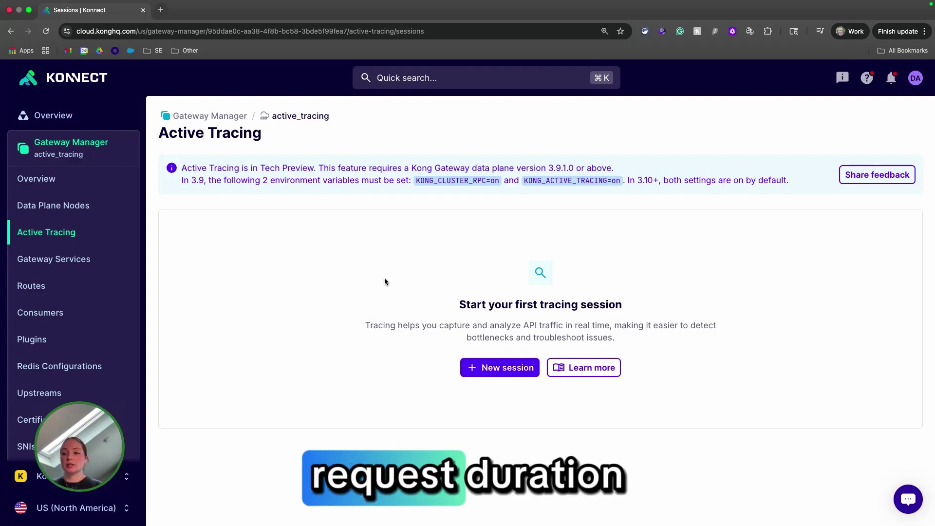
- Create a new active tracing session named Debug#1 and review its data plane node, session time and sampling settings
{"action": "left_click", "coordinate": [511, 370]}
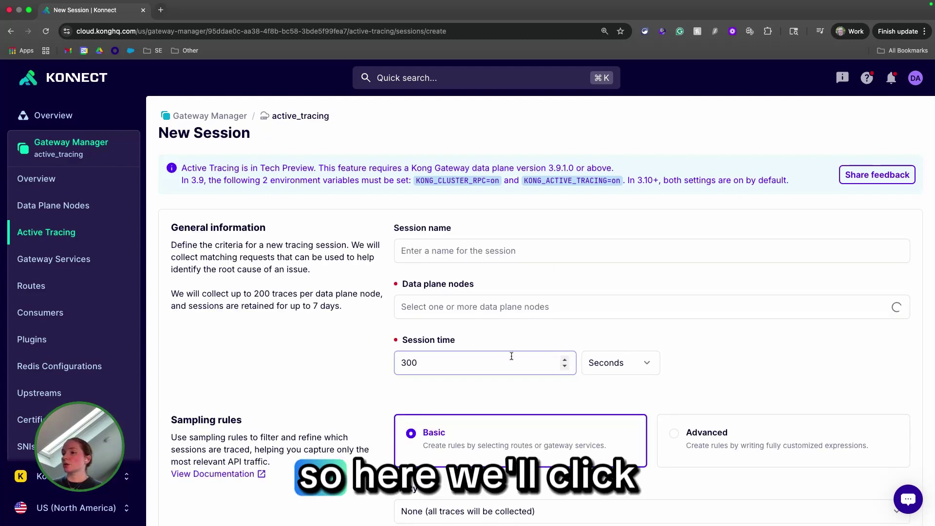
{"action": "left_click", "coordinate": [449, 250]}
{"action": "type", "text": "Debug#1"}
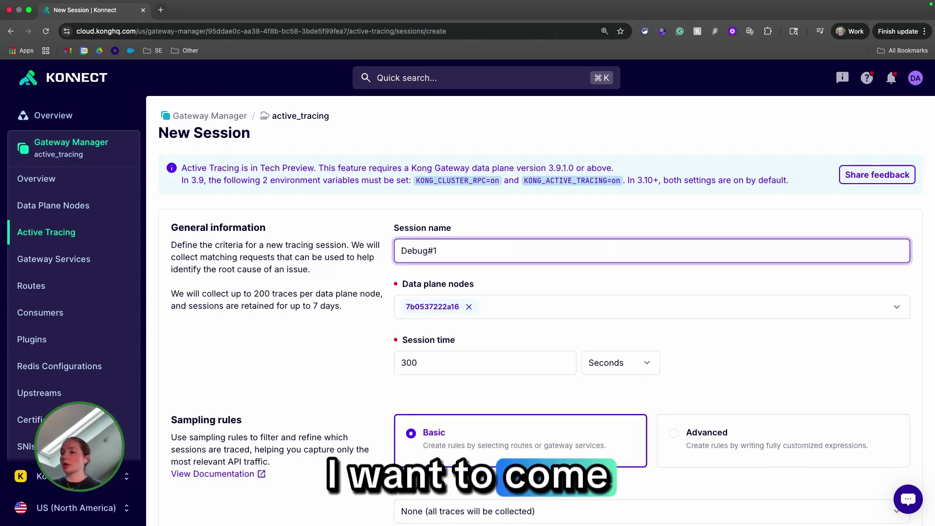
{"action": "scroll", "coordinate": [541, 302], "scroll_direction": "down", "scroll_amount": 2}
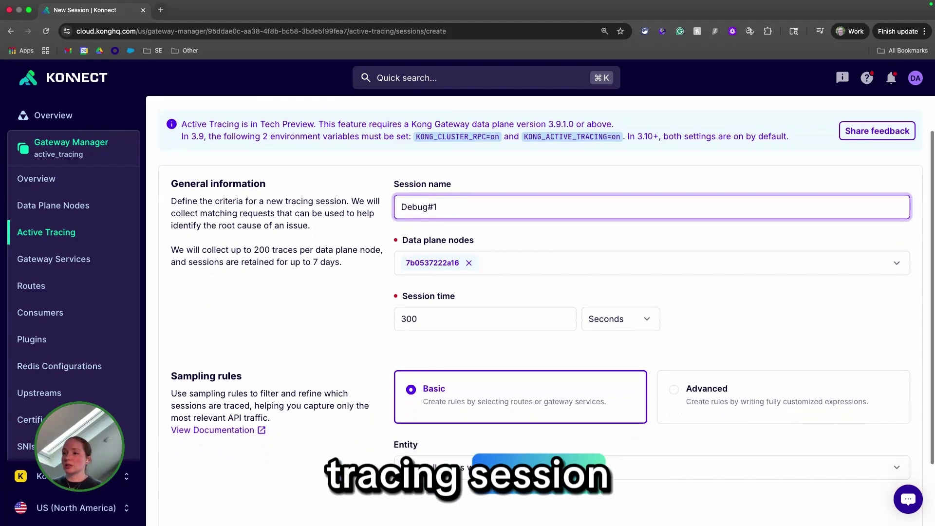
{"action": "scroll", "coordinate": [526, 239], "scroll_direction": "down", "scroll_amount": 1}
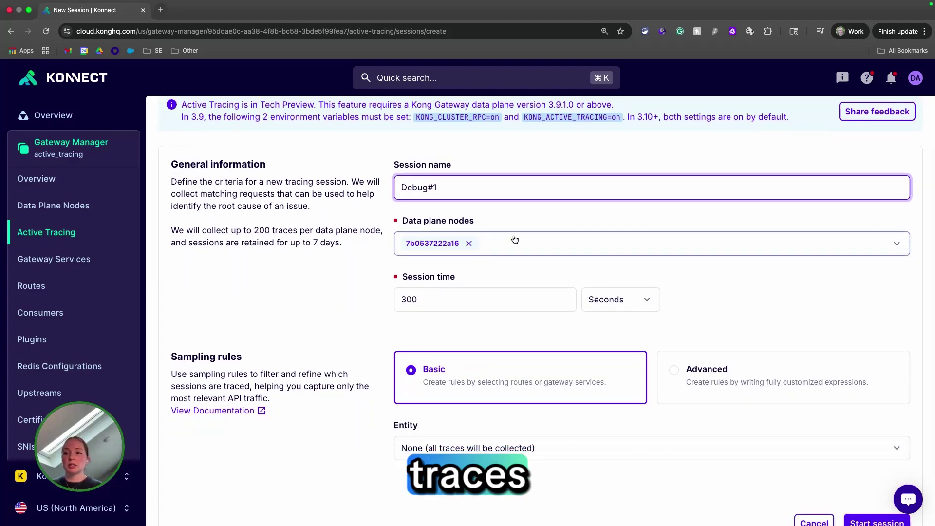
{"action": "scroll", "coordinate": [515, 239], "scroll_direction": "down", "scroll_amount": 1}
{"action": "scroll", "coordinate": [515, 239], "scroll_direction": "down", "scroll_amount": 2}
{"action": "scroll", "coordinate": [481, 251], "scroll_direction": "down", "scroll_amount": 1}
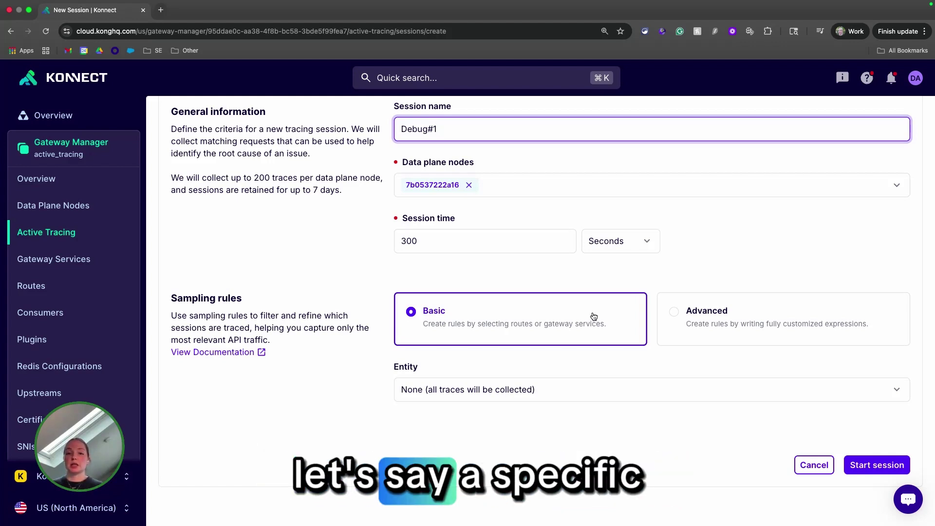
- Try an Advanced sampling rule with the expression http.response.status_code==503 and return the sampling rules to Basic
{"action": "left_click", "coordinate": [668, 317]}
{"action": "scroll", "coordinate": [484, 303], "scroll_direction": "down", "scroll_amount": 3}
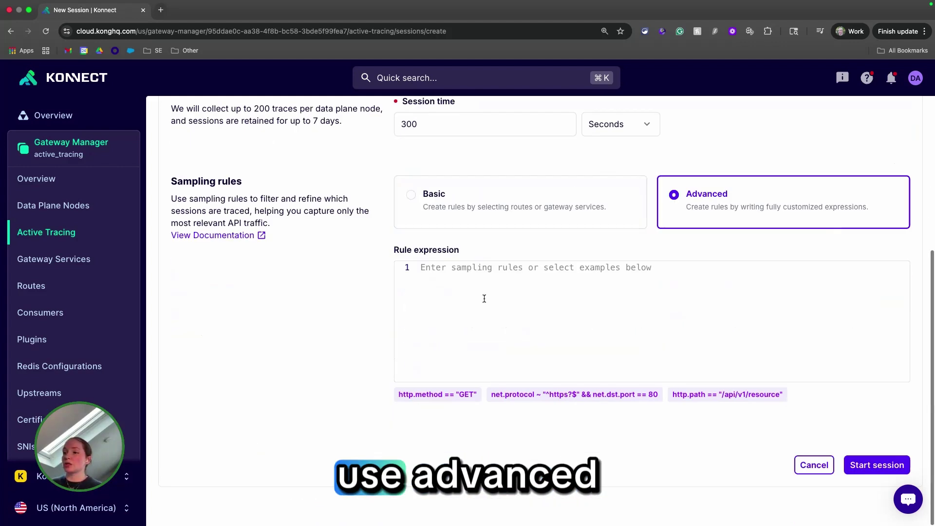
{"action": "left_click", "coordinate": [485, 297]}
{"action": "type", "text": "htpp."}
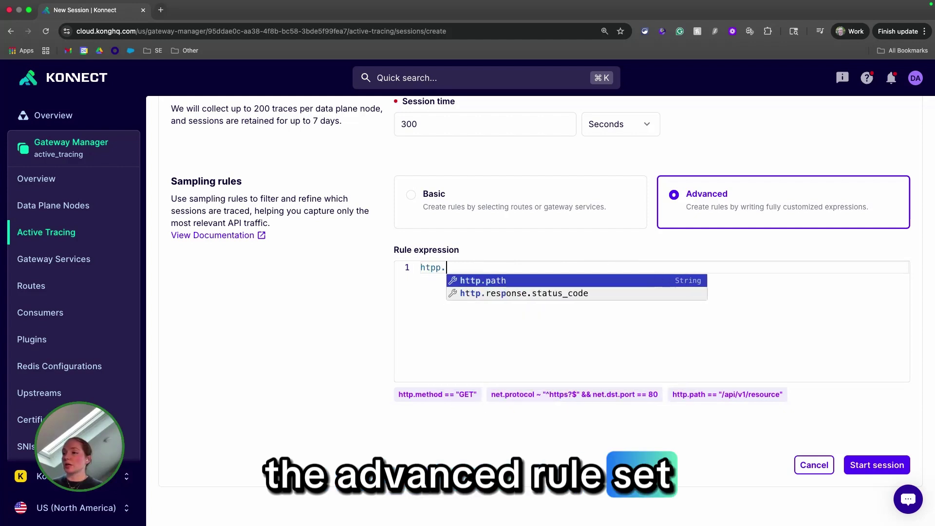
{"action": "left_click", "coordinate": [487, 294]}
{"action": "type", "text": "=="}
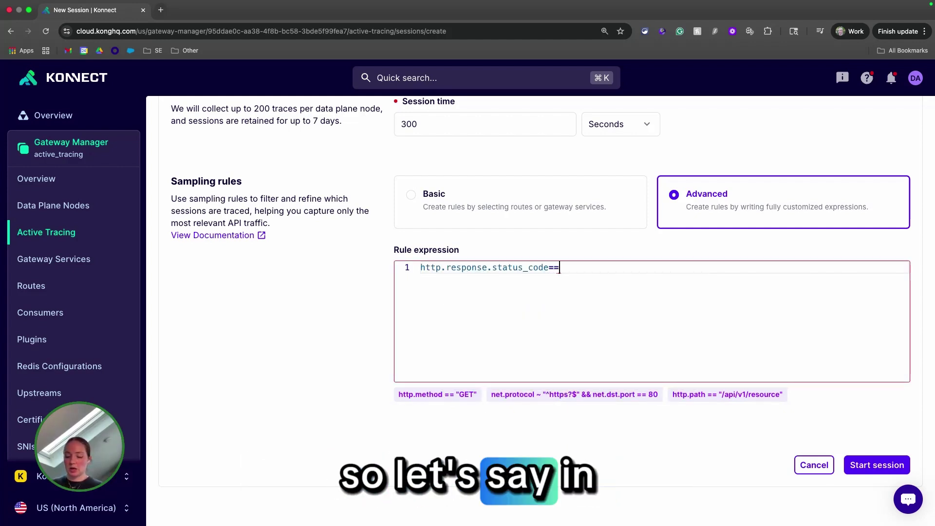
{"action": "type", "text": "503"}
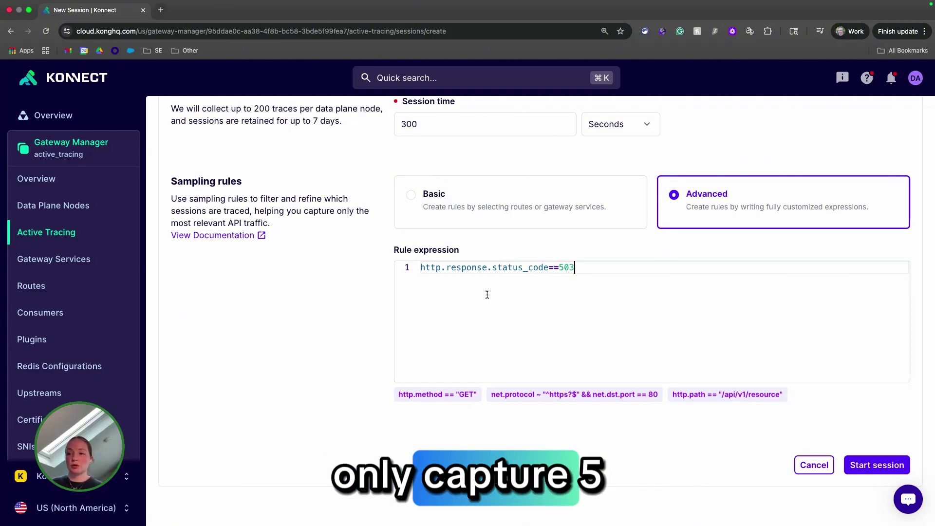
{"action": "left_click", "coordinate": [476, 203]}
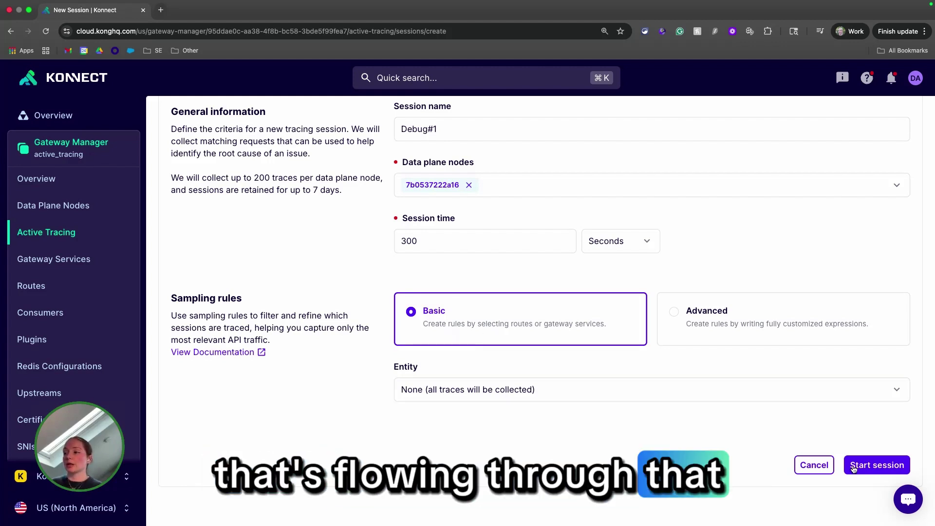
- Start the tracing session and open the captured POST /catalog/anything trace
{"action": "left_click", "coordinate": [869, 466]}
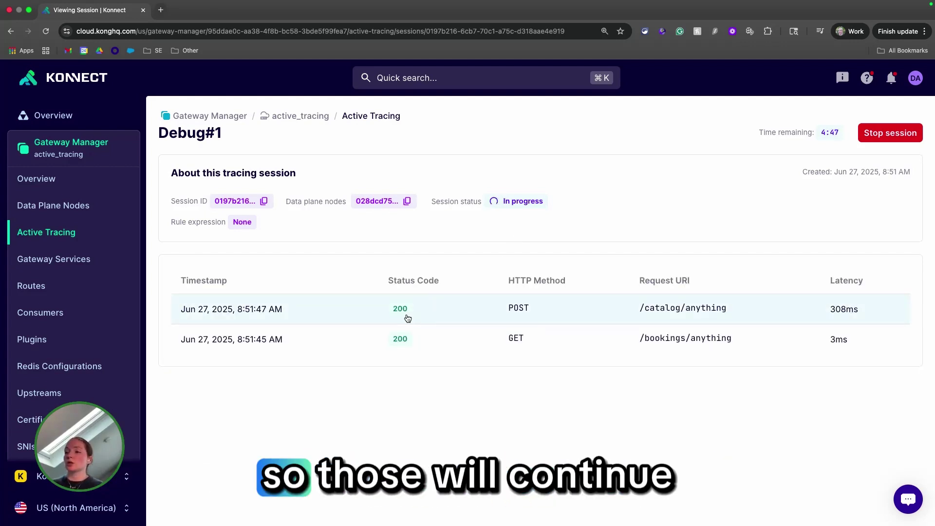
{"action": "left_click", "coordinate": [352, 319]}
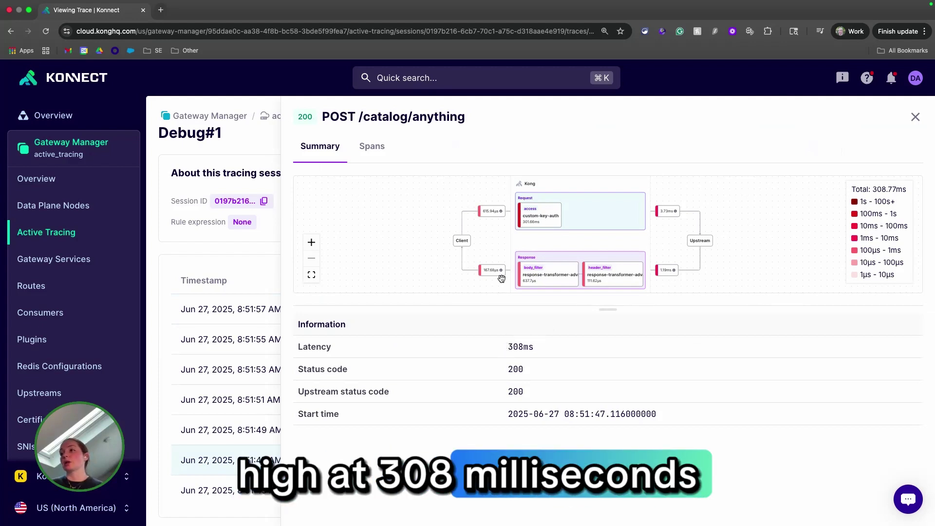
- Enlarge the trace's summary diagram area and examine the request and response flow between client, Kong and upstream
{"action": "left_click_drag", "start_coordinate": [496, 256], "coordinate": [425, 251]}
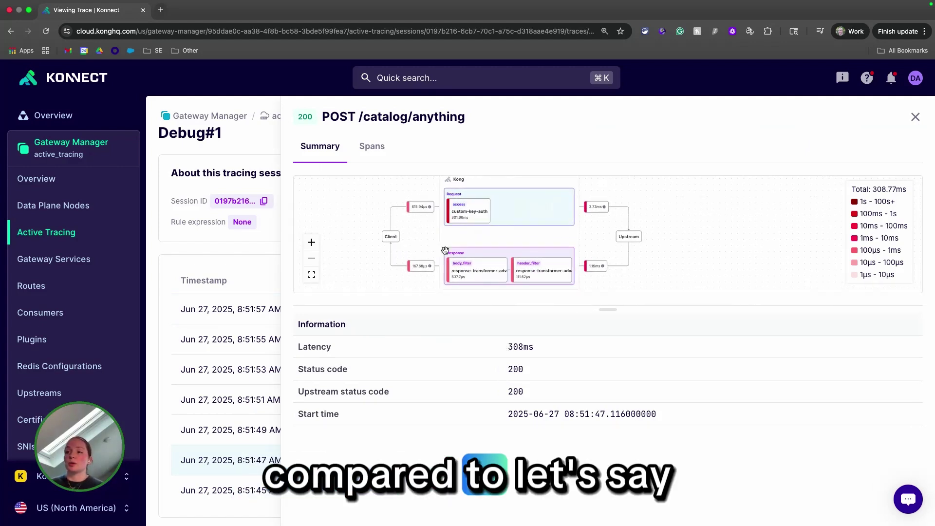
{"action": "scroll", "coordinate": [445, 250], "scroll_direction": "up", "scroll_amount": 3}
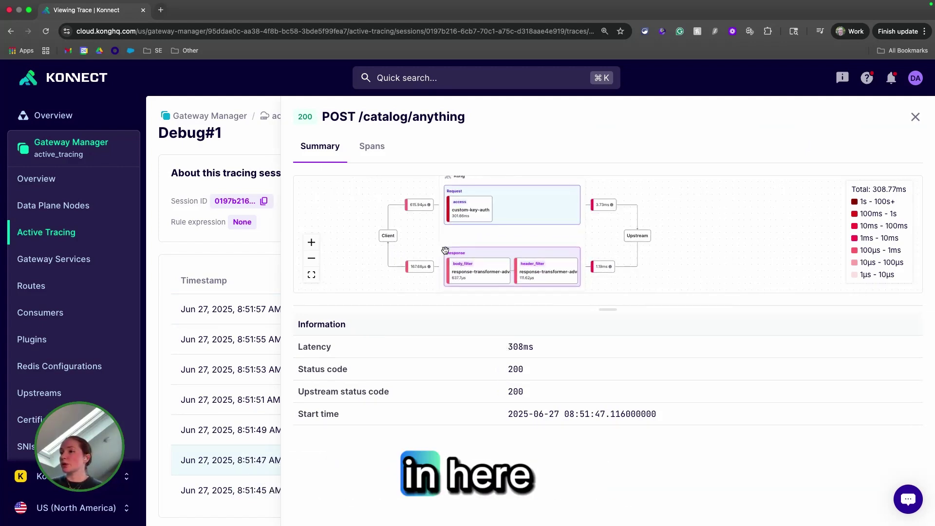
{"action": "left_click_drag", "start_coordinate": [414, 256], "coordinate": [403, 257]}
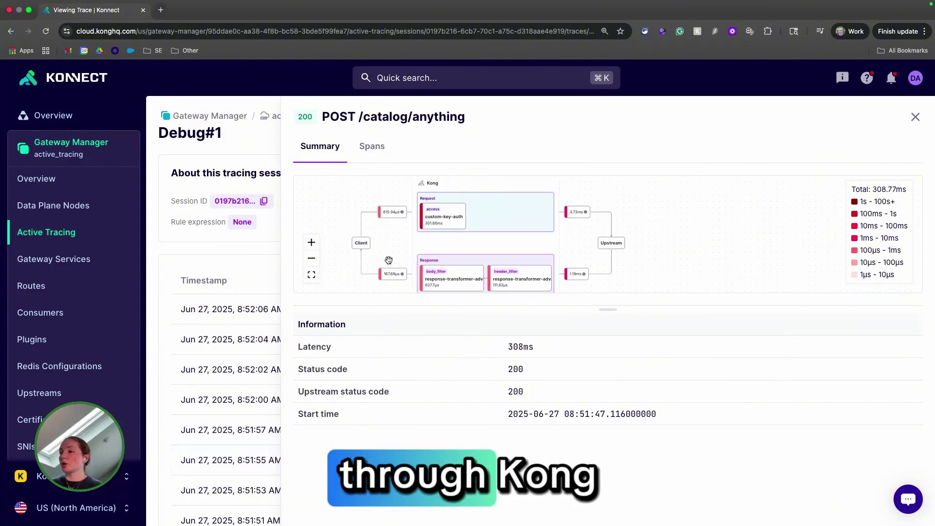
{"action": "left_click_drag", "start_coordinate": [604, 308], "coordinate": [606, 407]}
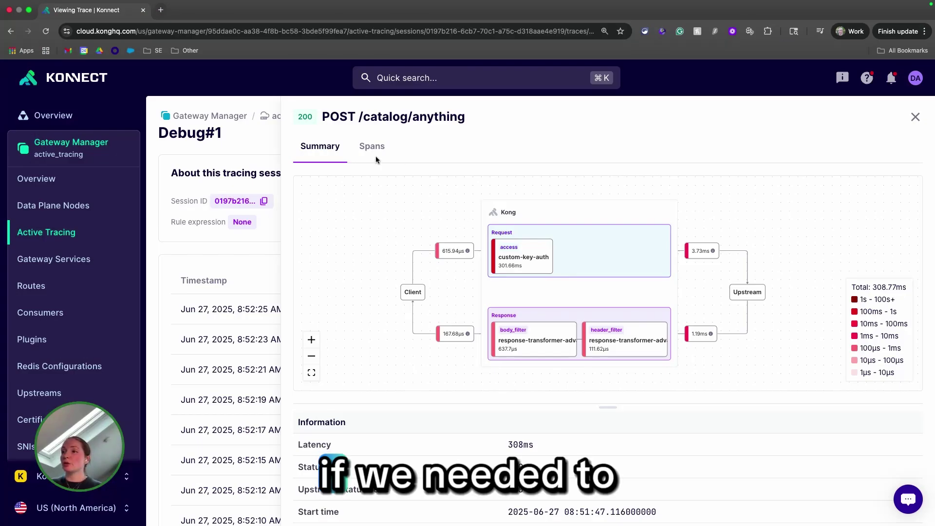
- Show the trace's spans and collapse the kong.phase.access span beneath the root kong span
{"action": "left_click", "coordinate": [376, 154]}
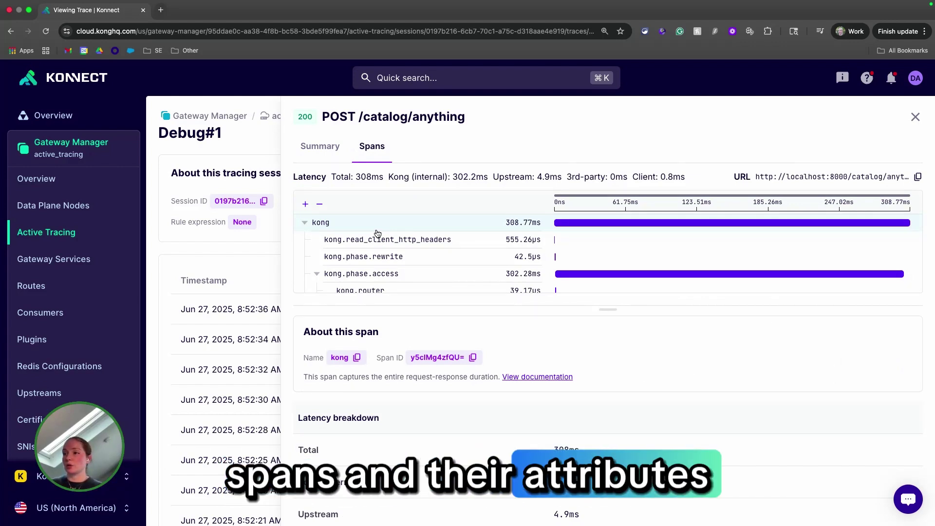
{"action": "left_click", "coordinate": [306, 224]}
{"action": "left_click", "coordinate": [305, 224]}
{"action": "left_click", "coordinate": [317, 273]}
{"action": "scroll", "coordinate": [404, 275], "scroll_direction": "down", "scroll_amount": 1}
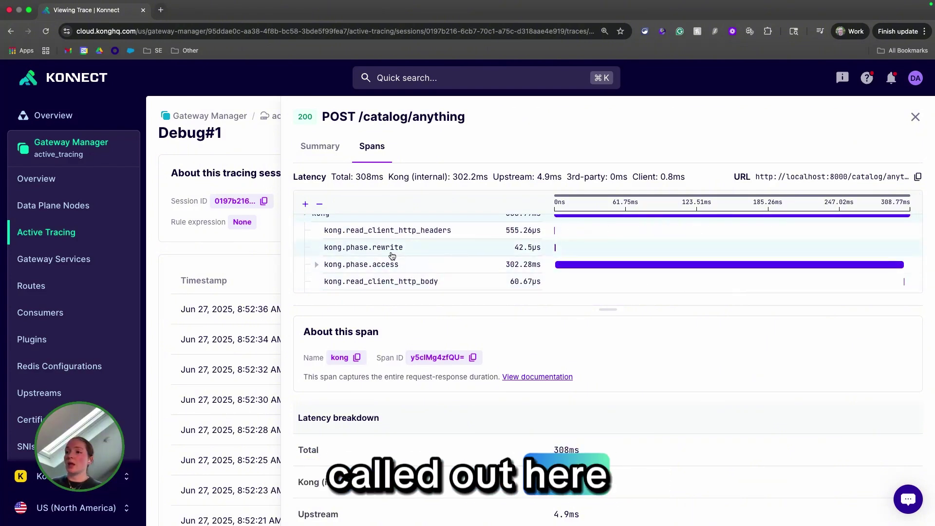
- Expand the kong.phase.access span and examine the attributes of its kong.access.plugin.custom-key-auth span
{"action": "left_click", "coordinate": [316, 267]}
{"action": "scroll", "coordinate": [332, 264], "scroll_direction": "down", "scroll_amount": 2}
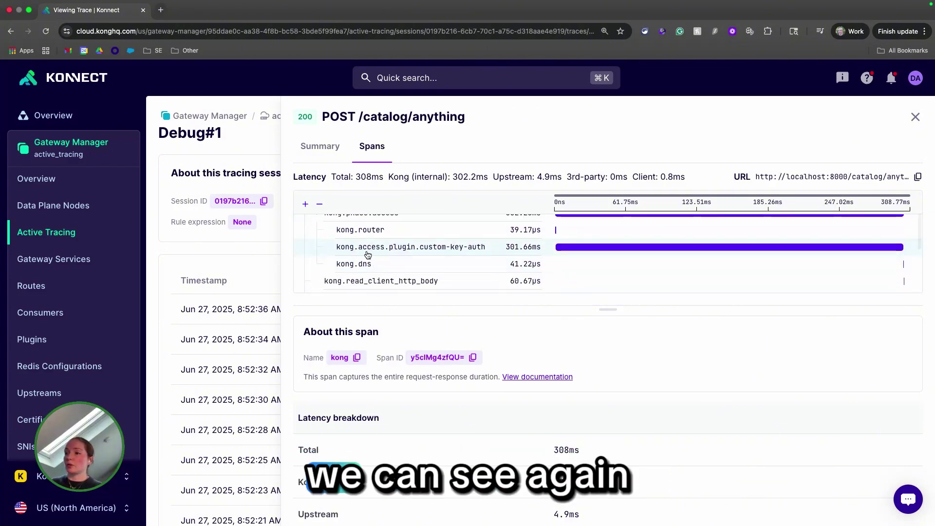
{"action": "left_click", "coordinate": [398, 256]}
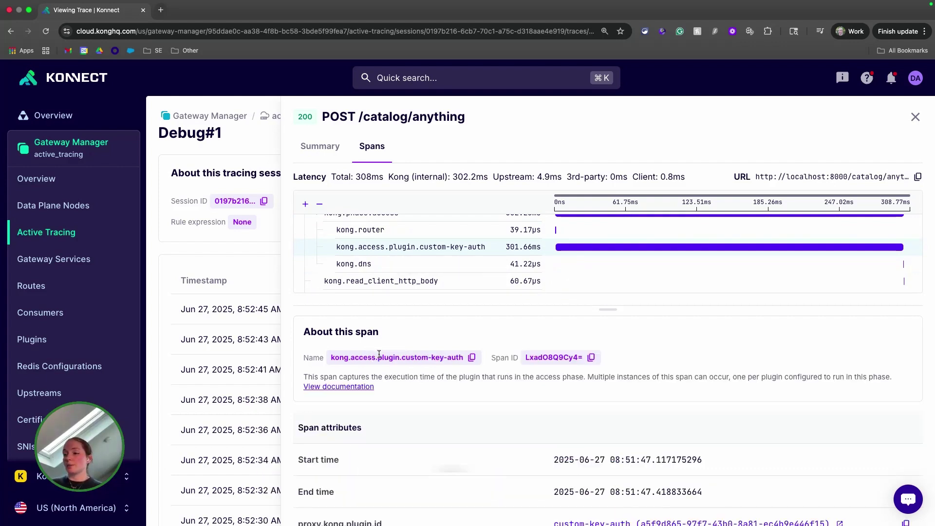
{"action": "scroll", "coordinate": [379, 353], "scroll_direction": "down", "scroll_amount": 1}
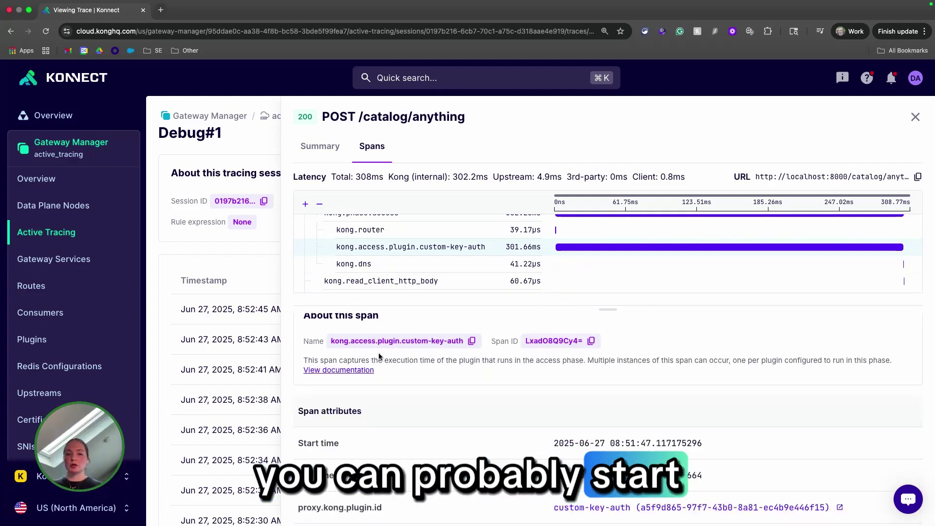